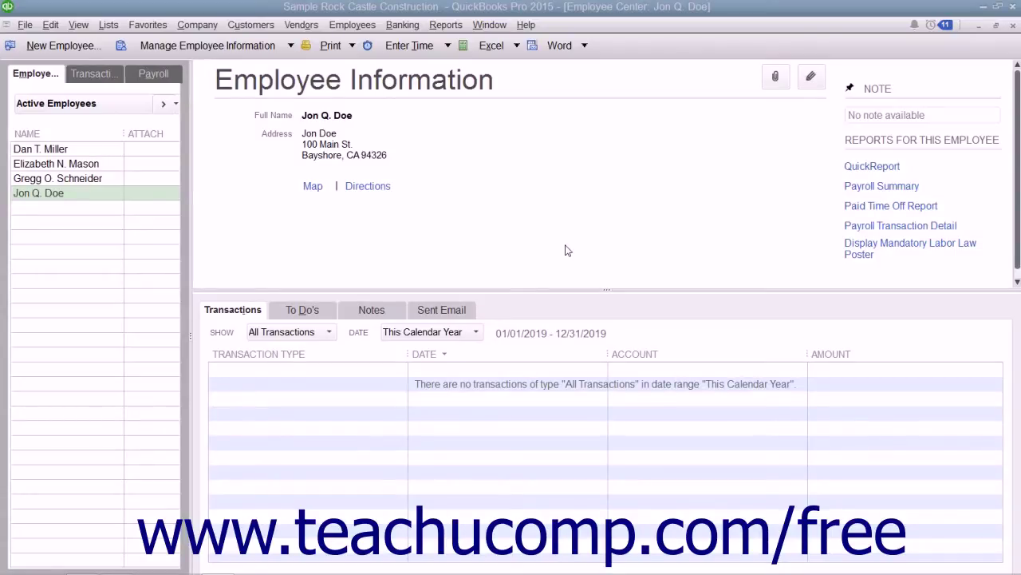
{"action": "left_click", "coordinate": [51, 79]}
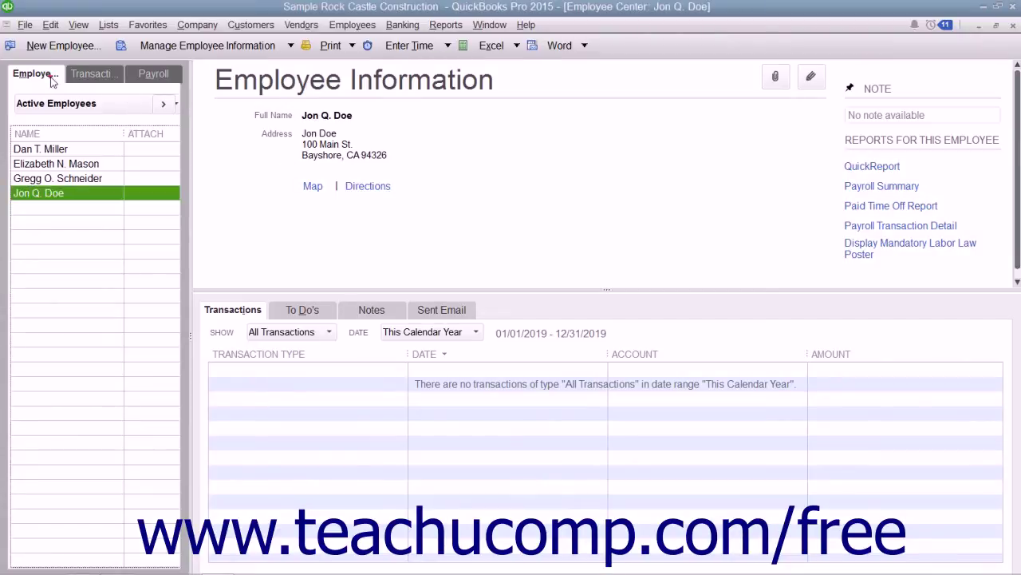
{"action": "left_click", "coordinate": [61, 46]}
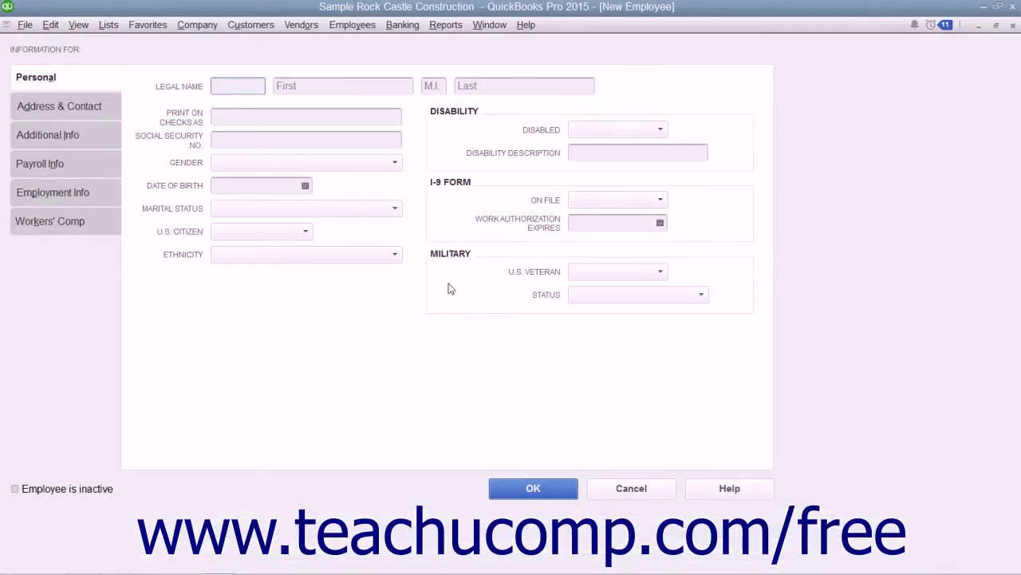
{"action": "left_click", "coordinate": [632, 487]}
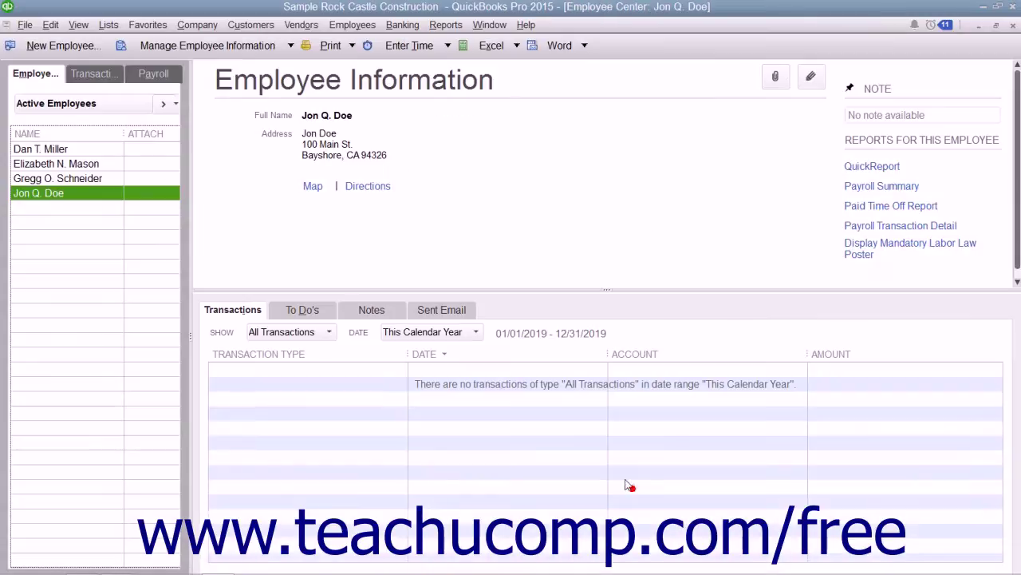
Step: Open the last active employee's record for editing and assign the Biweekly payroll schedule in the payroll information
{"action": "double_click", "coordinate": [68, 193]}
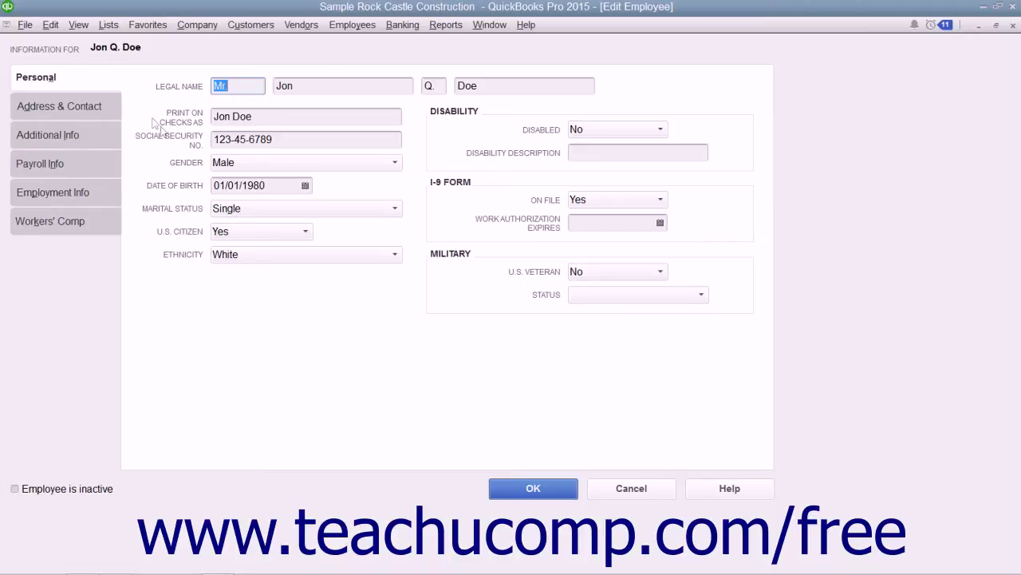
{"action": "left_click", "coordinate": [87, 167]}
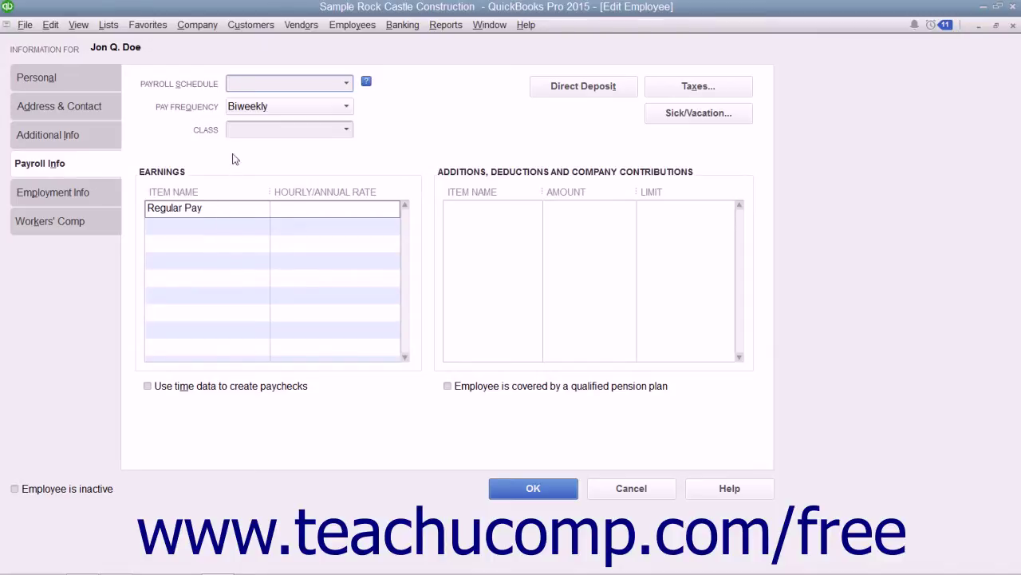
{"action": "left_click", "coordinate": [346, 83]}
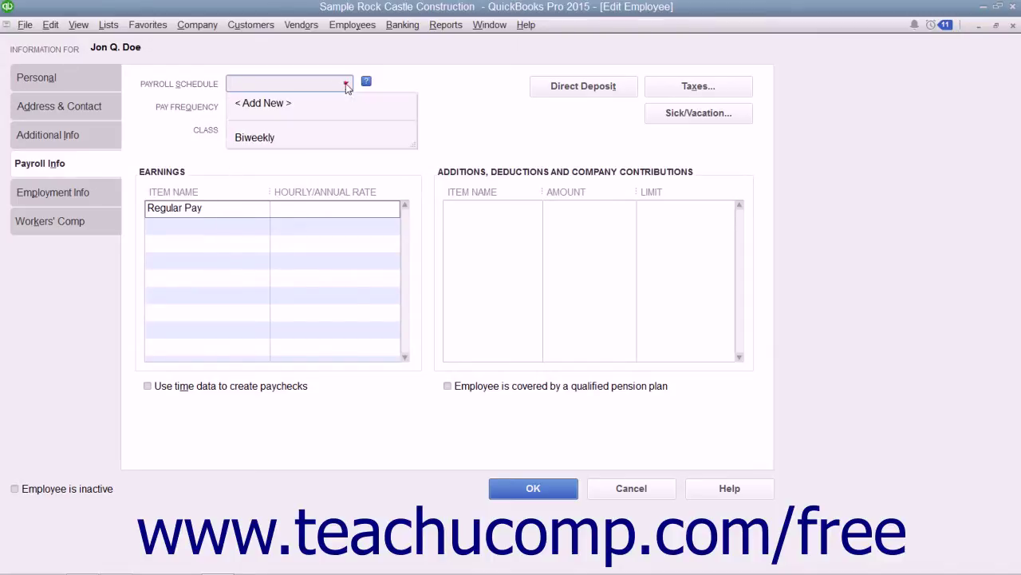
{"action": "left_click", "coordinate": [284, 137]}
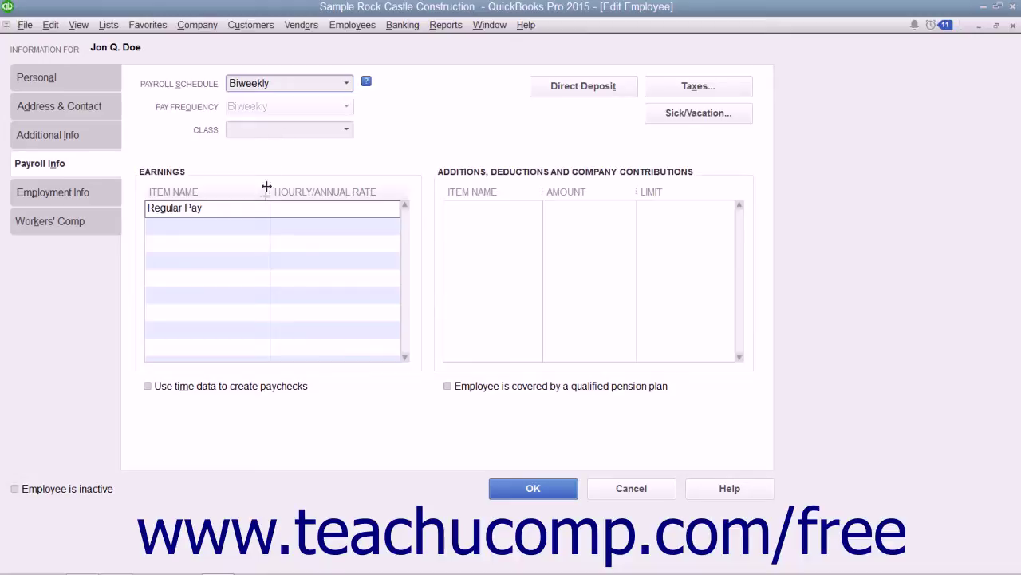
Step: Replace the Regular Pay earnings item with Salary and enter an annual rate of 35,000
{"action": "left_click", "coordinate": [235, 213]}
{"action": "left_click_drag", "start_coordinate": [160, 217], "coordinate": [238, 217]}
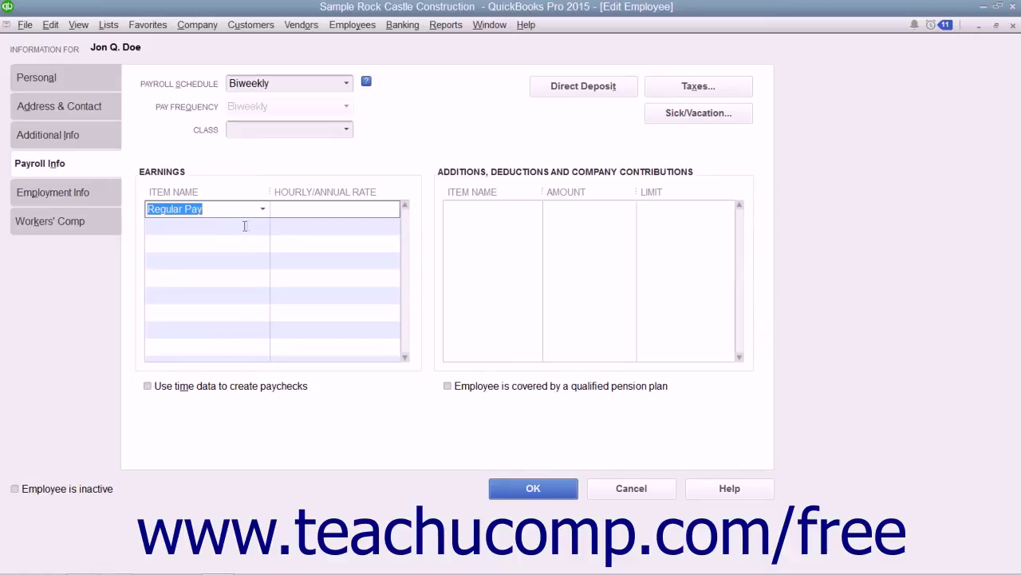
{"action": "left_click", "coordinate": [263, 206]}
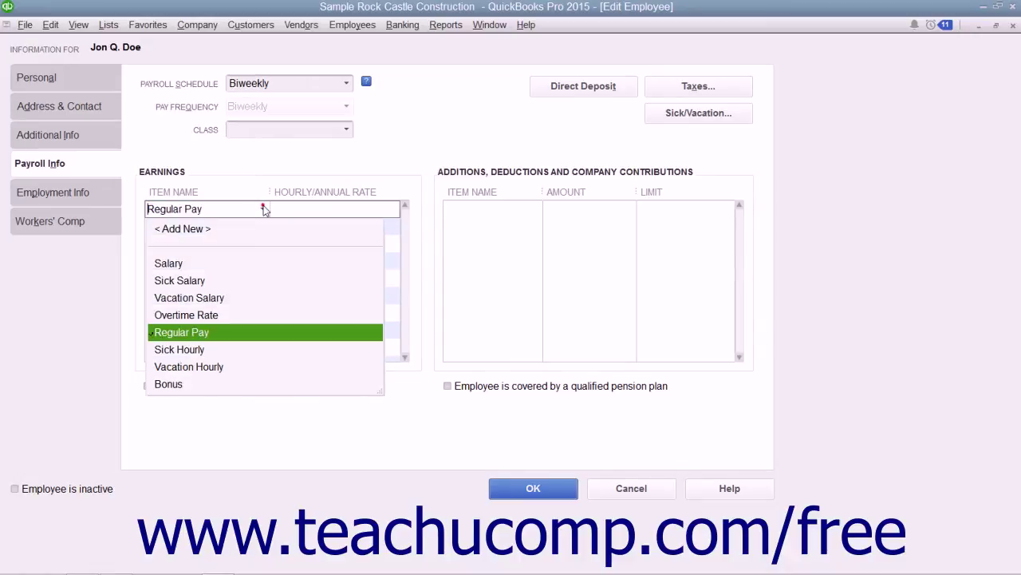
{"action": "left_click", "coordinate": [206, 260]}
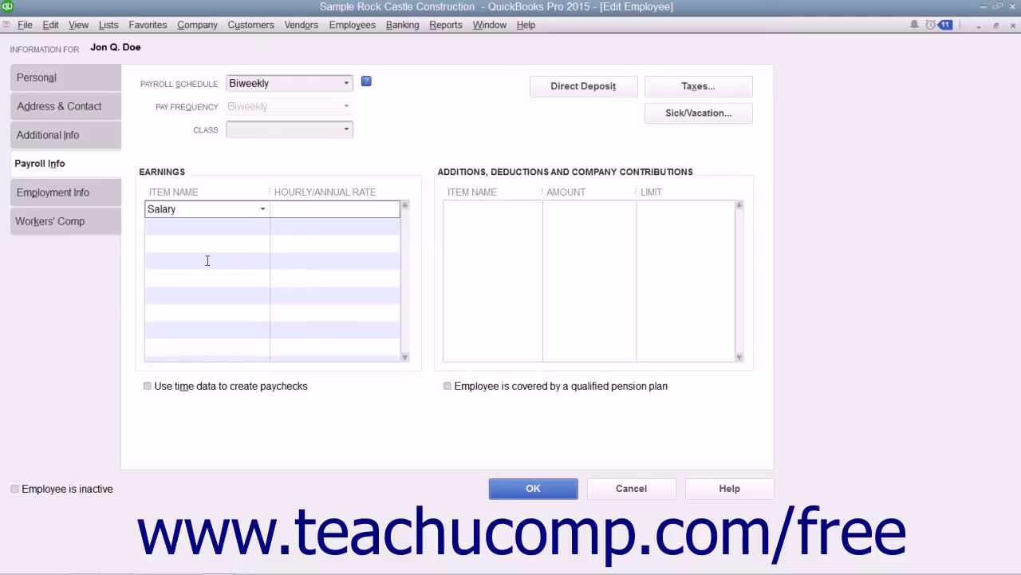
{"action": "type", "text": "35000"}
Step: Add a Health Insurance deduction with an amount of -25 and a limit of -600
{"action": "left_click", "coordinate": [461, 176]}
{"action": "left_click", "coordinate": [486, 210]}
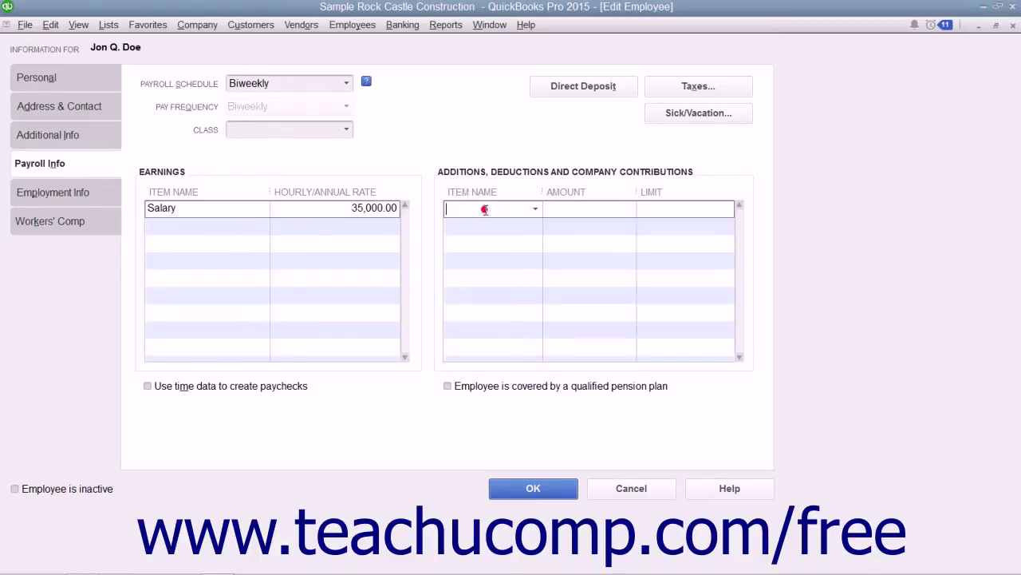
{"action": "left_click", "coordinate": [534, 209]}
{"action": "left_click", "coordinate": [505, 280]}
{"action": "type", "text": "-25"}
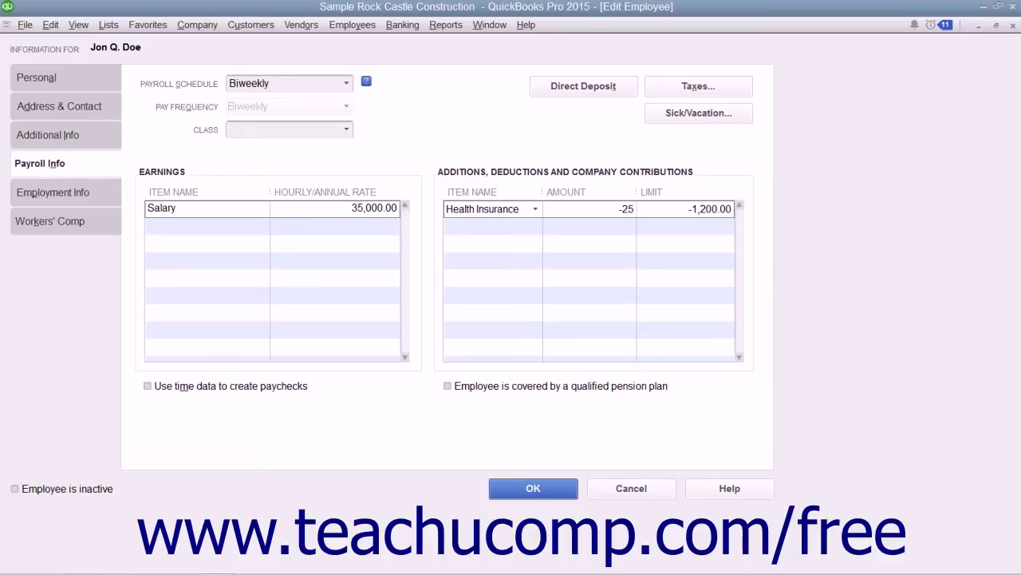
{"action": "key", "text": "Tab"}
{"action": "type", "text": "-600"}
{"action": "key", "text": "Tab"}
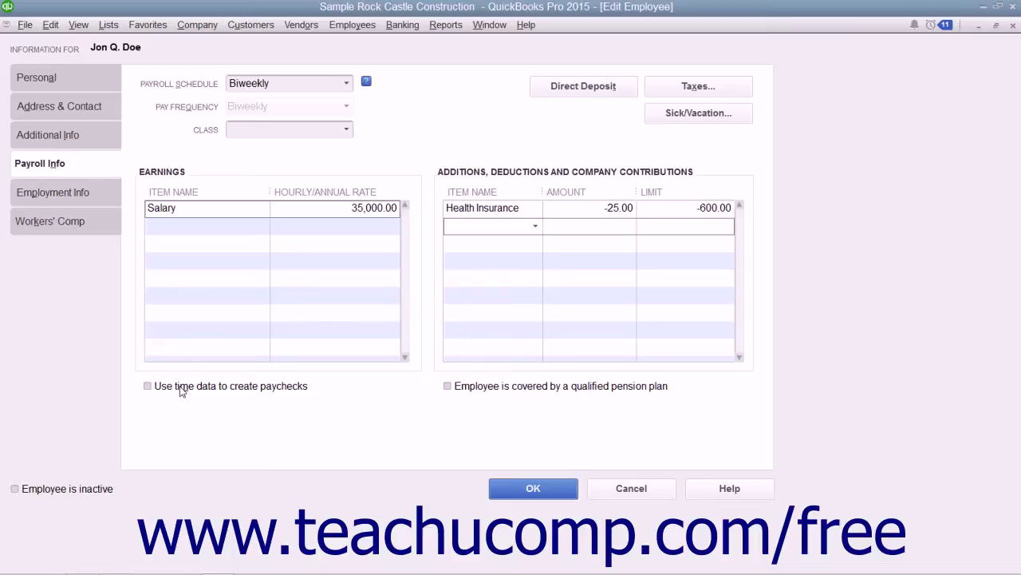
{"action": "left_click", "coordinate": [181, 386]}
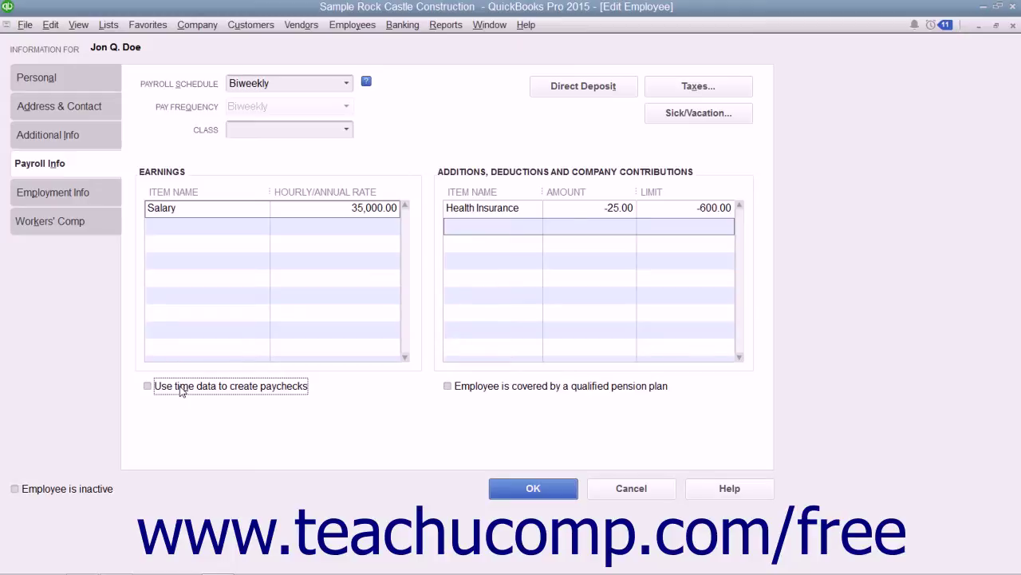
{"action": "left_click", "coordinate": [476, 389]}
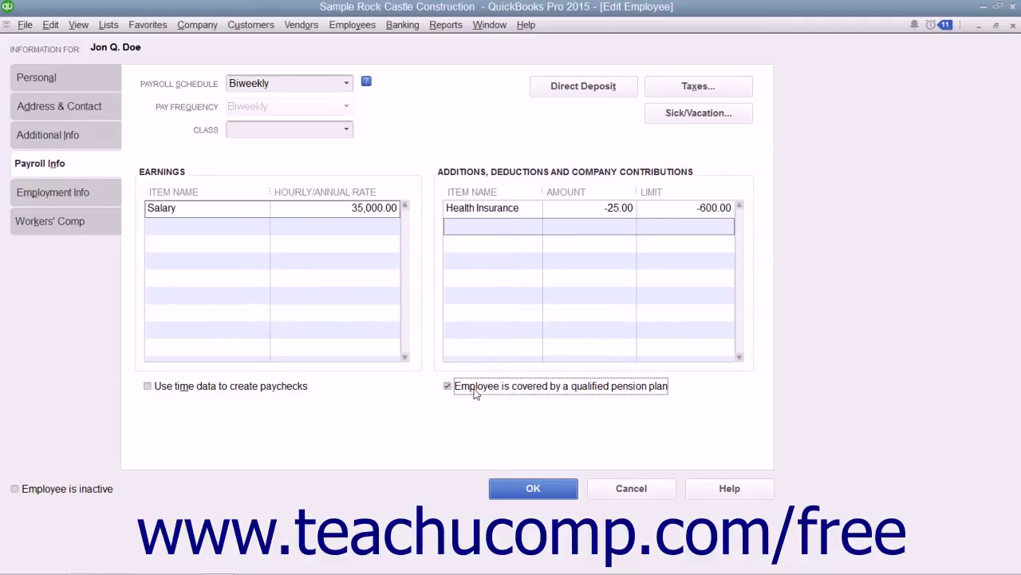
{"action": "left_click", "coordinate": [476, 390]}
Step: Review the employee's state and other tax items, and set the state withholding allowances to 1
{"action": "left_click", "coordinate": [660, 93]}
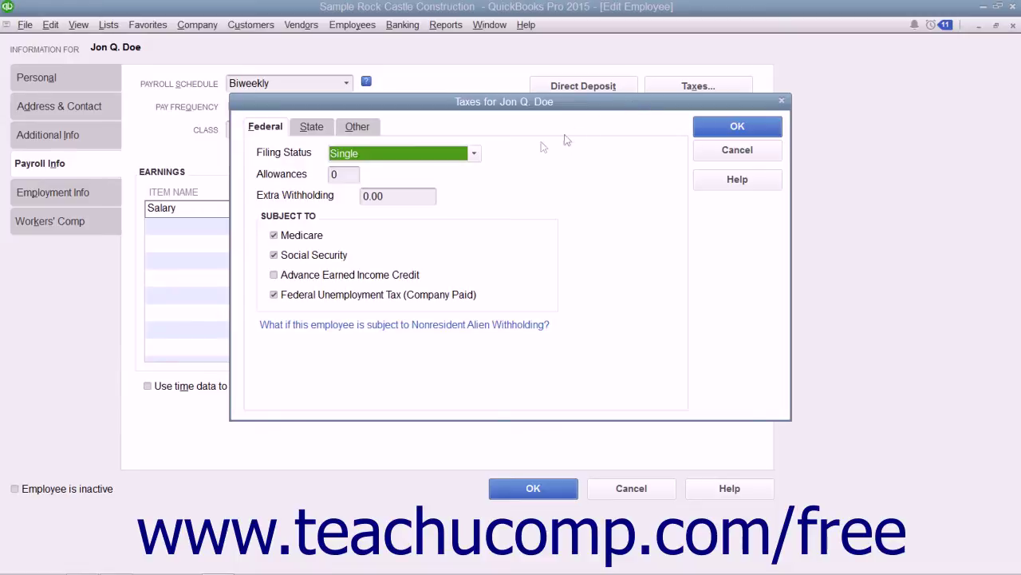
{"action": "left_click", "coordinate": [312, 128]}
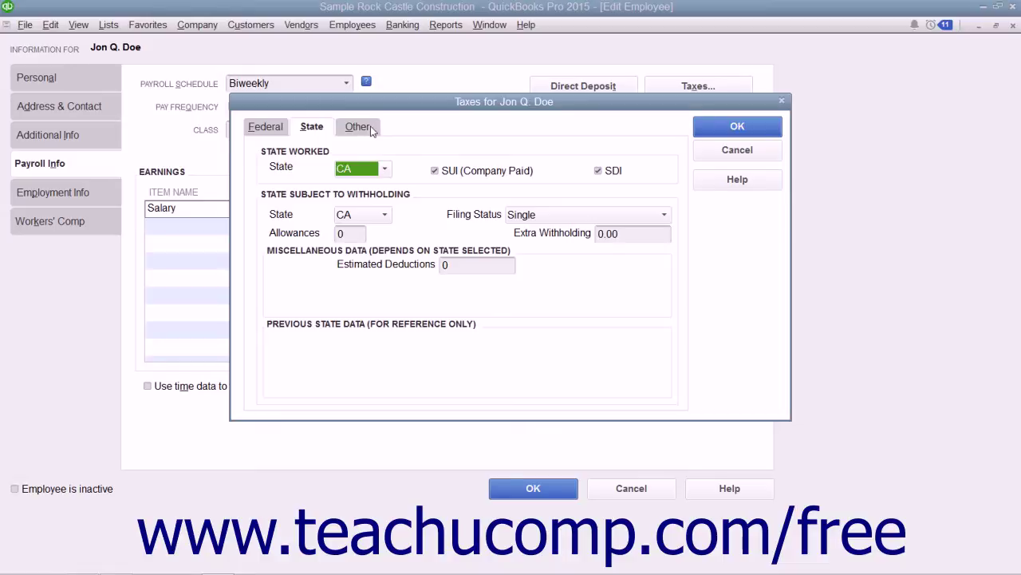
{"action": "left_click", "coordinate": [367, 128]}
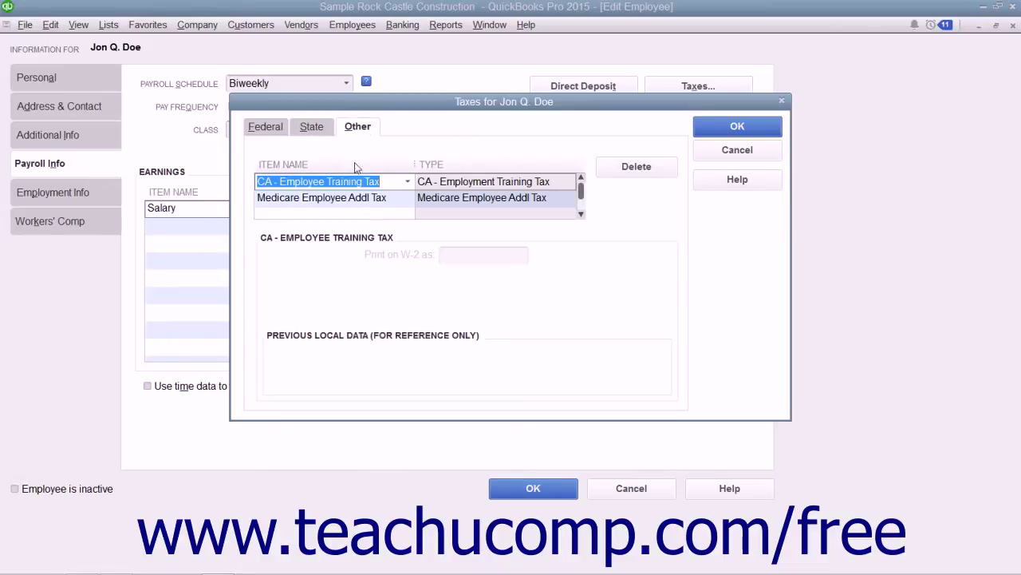
{"action": "left_click", "coordinate": [345, 199]}
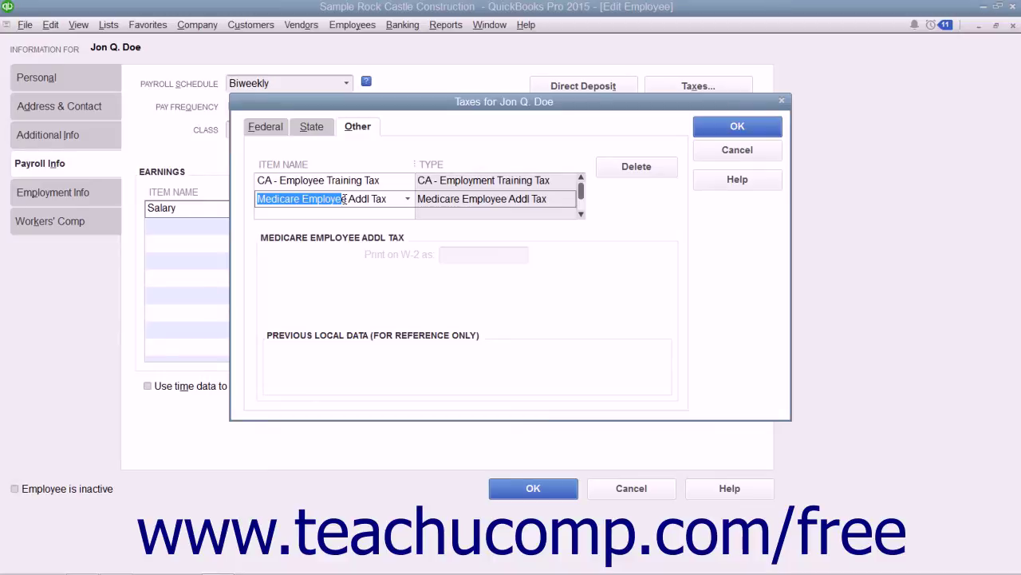
{"action": "left_click", "coordinate": [323, 132]}
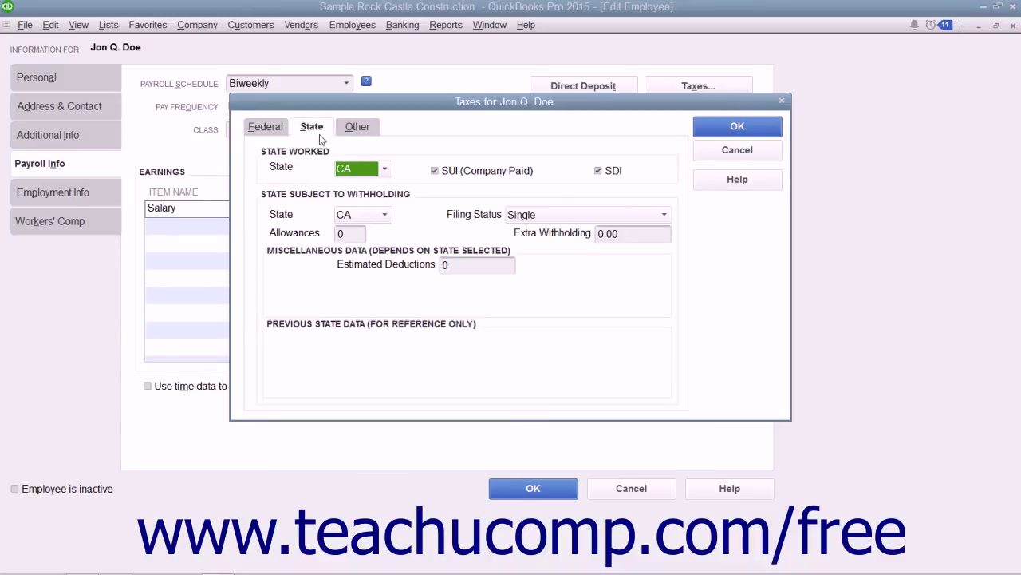
{"action": "left_click", "coordinate": [349, 233]}
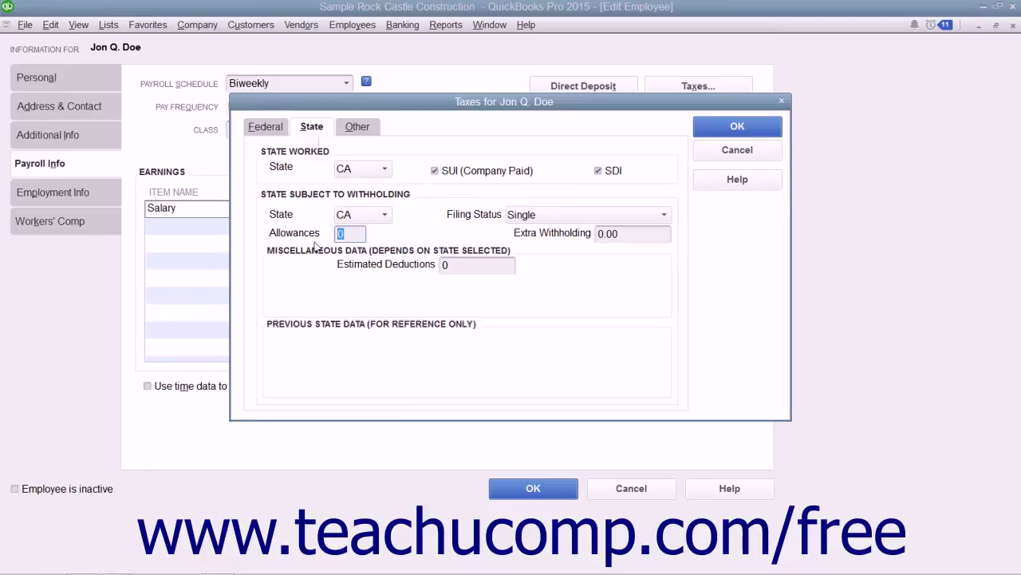
{"action": "type", "text": "1"}
{"action": "key", "text": "Tab"}
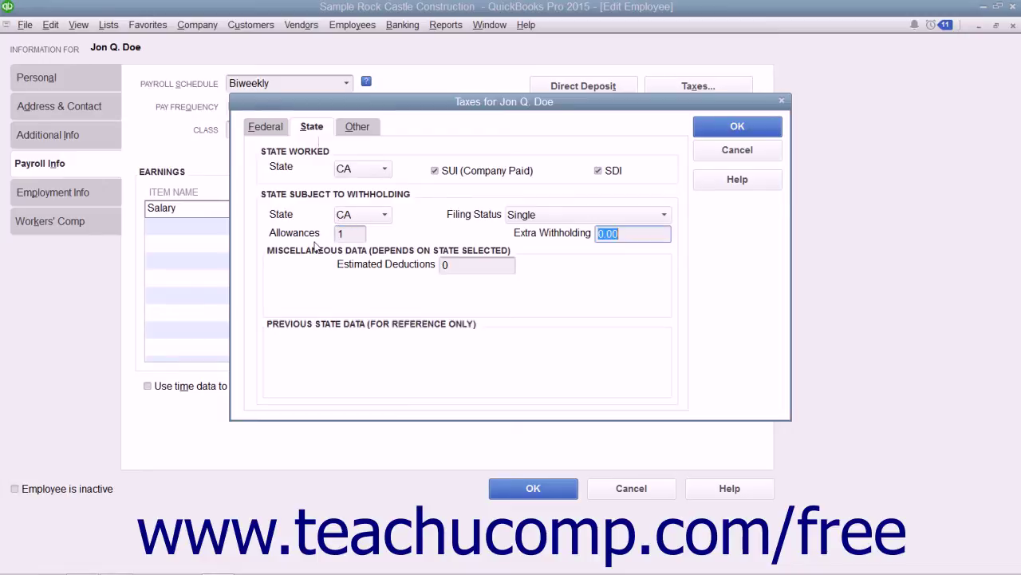
Step: Set the federal withholding allowances to 1 and accept the employee's tax settings
{"action": "left_click", "coordinate": [273, 133]}
{"action": "left_click", "coordinate": [340, 175]}
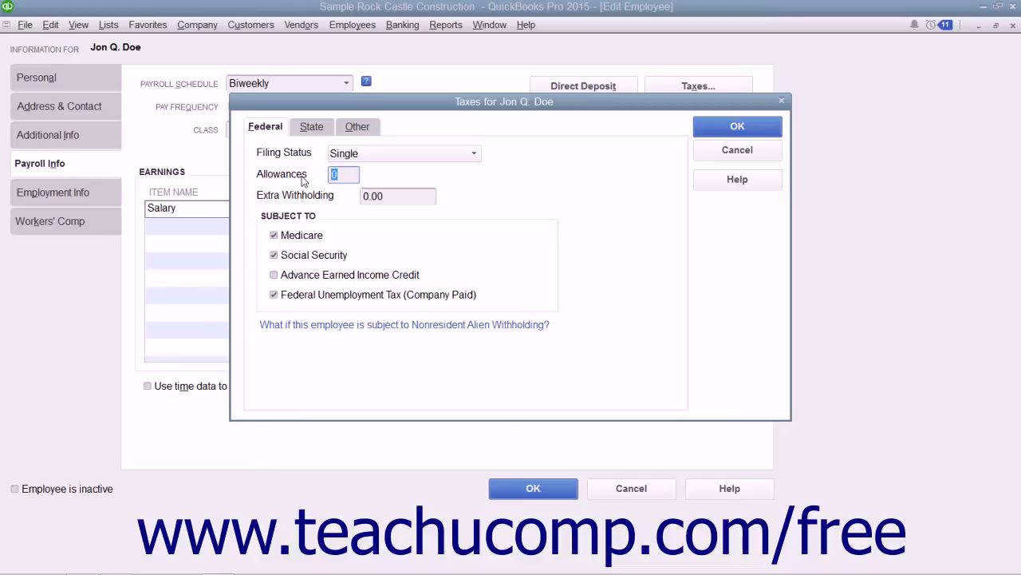
{"action": "type", "text": "1"}
{"action": "key", "text": "Tab"}
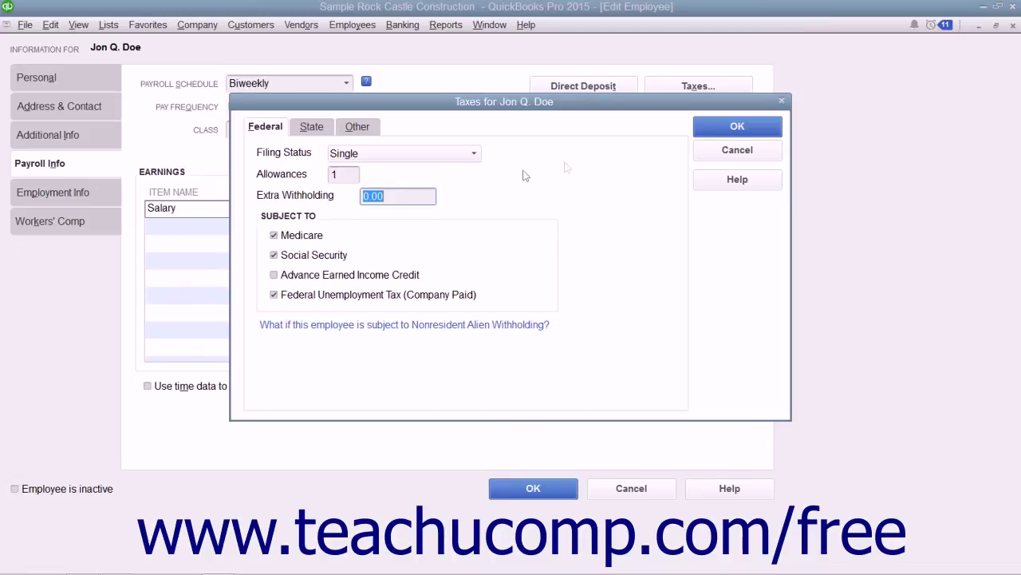
{"action": "left_click", "coordinate": [707, 128]}
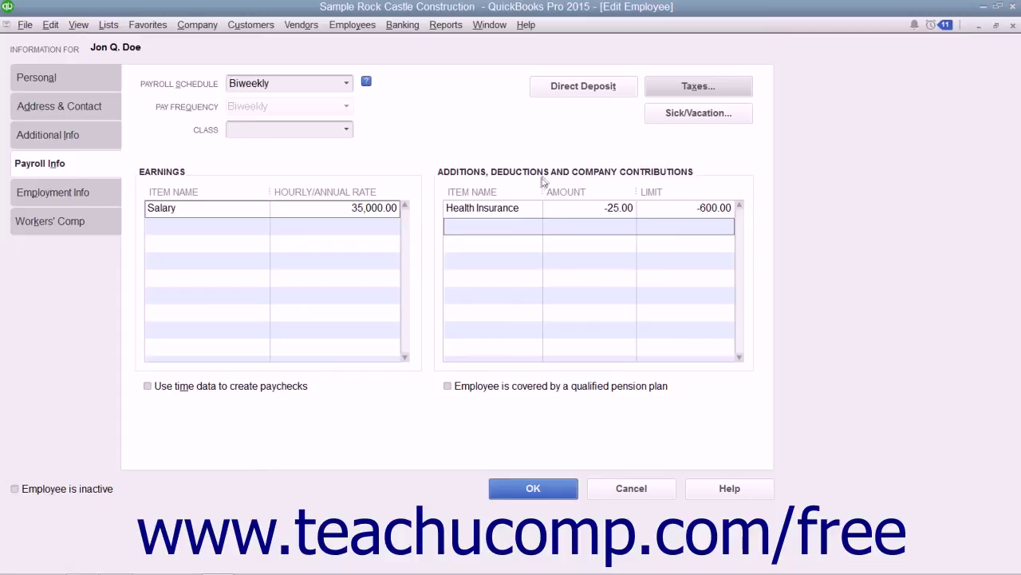
Step: Review and accept the employee's sick and vacation accrual settings, and save the employee record
{"action": "left_click", "coordinate": [670, 114]}
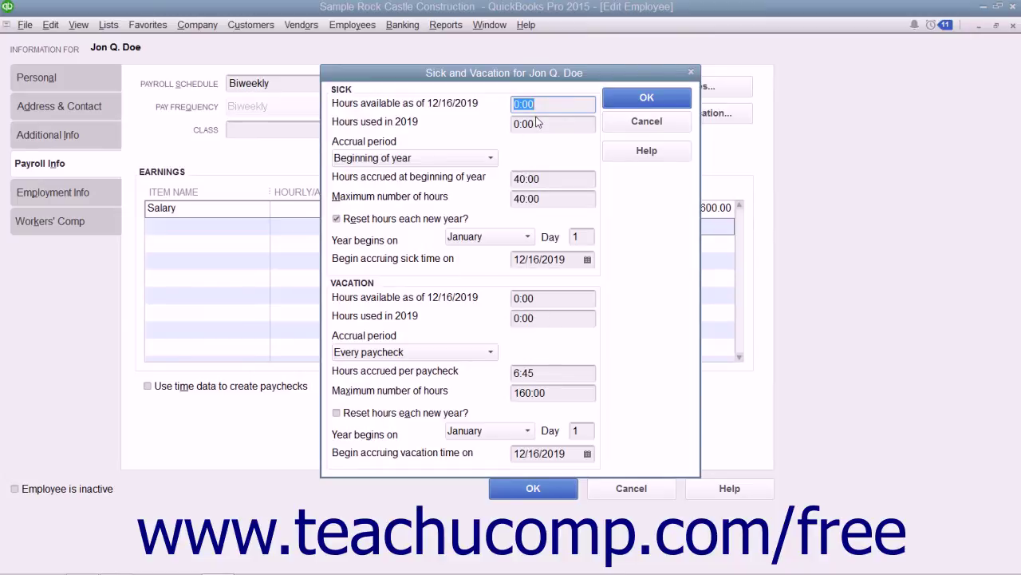
{"action": "left_click", "coordinate": [491, 158]}
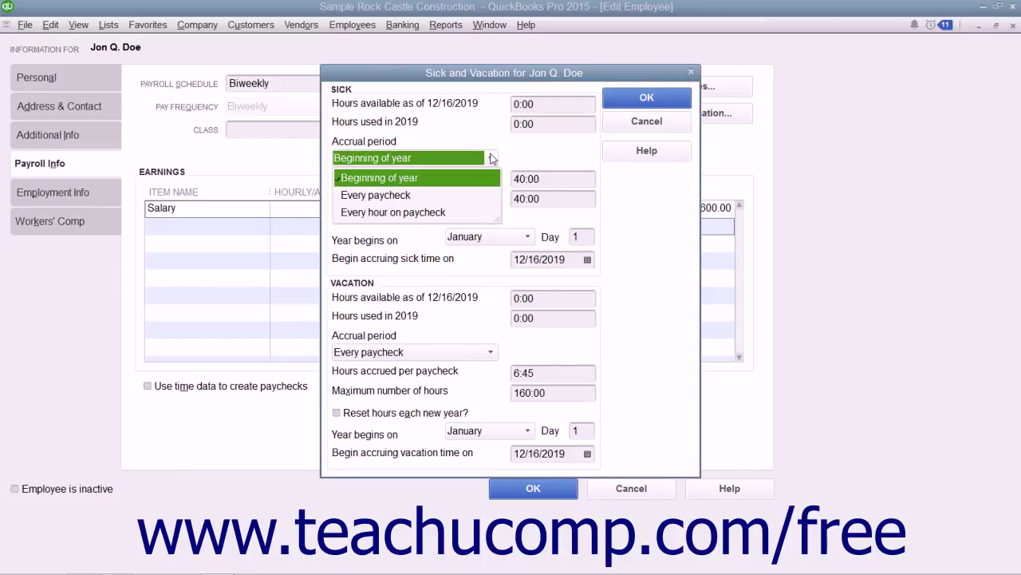
{"action": "left_click", "coordinate": [491, 158]}
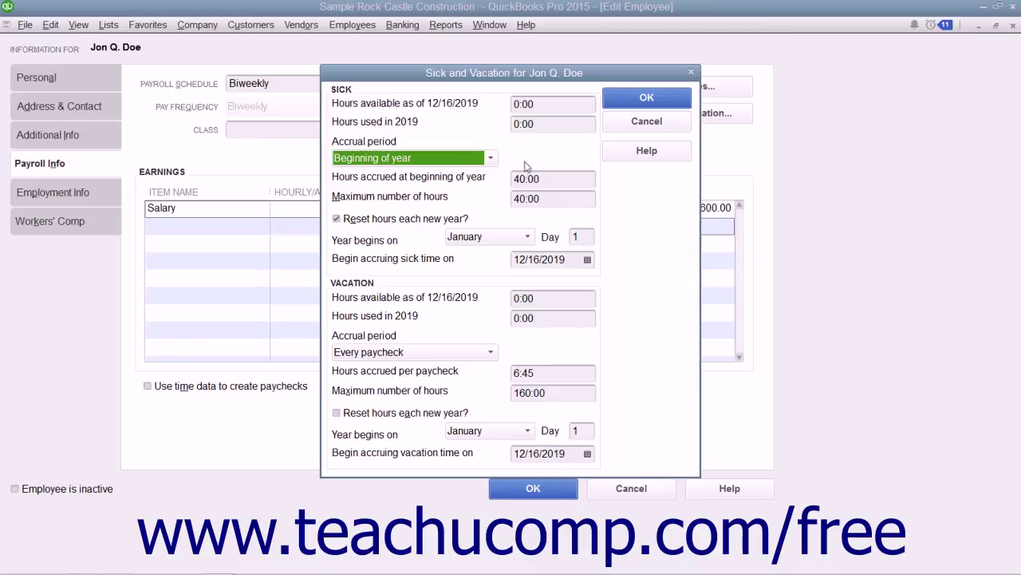
{"action": "left_click", "coordinate": [546, 178]}
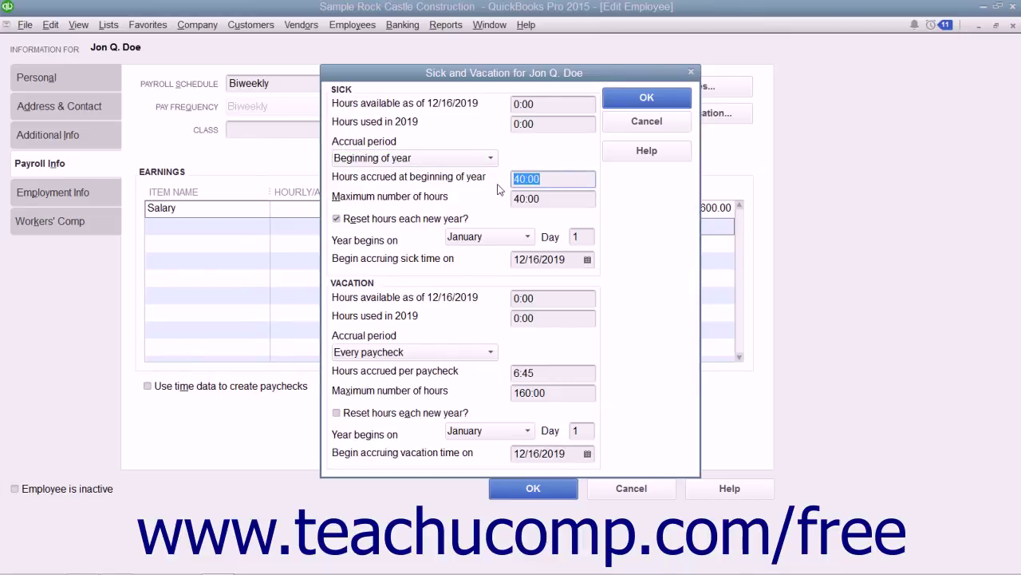
{"action": "left_click", "coordinate": [512, 206]}
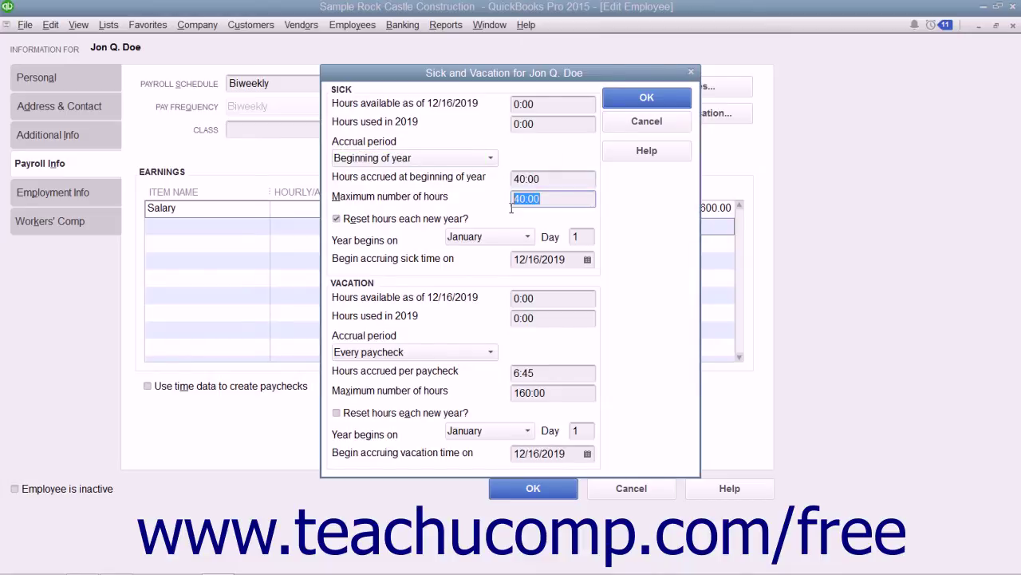
{"action": "left_click", "coordinate": [633, 100]}
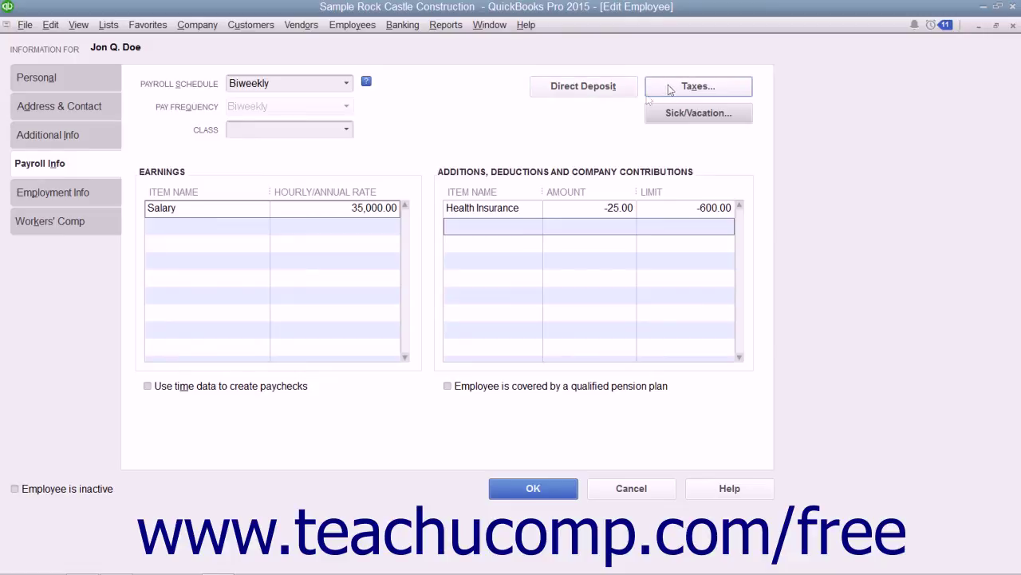
{"action": "left_click", "coordinate": [530, 490]}
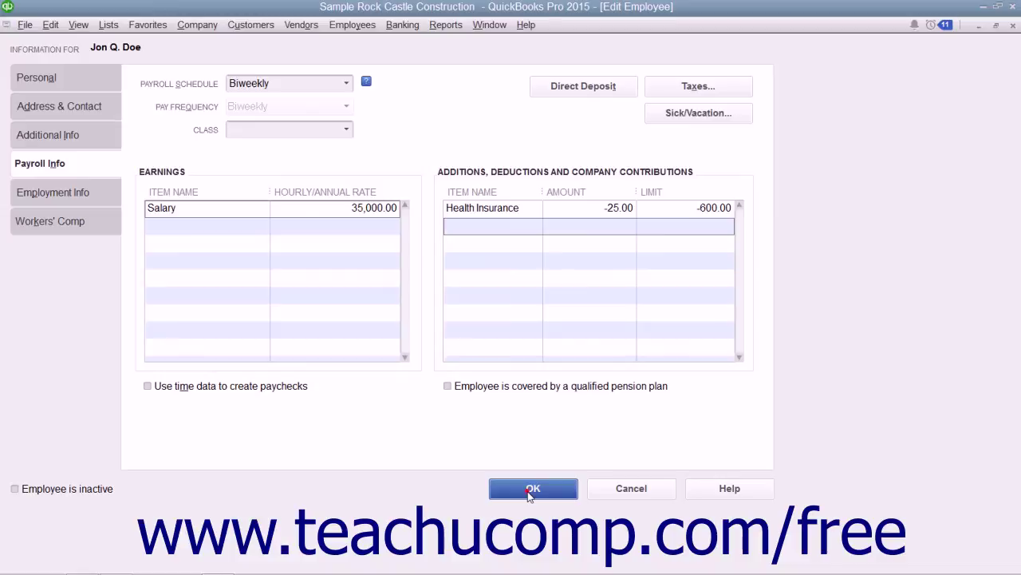